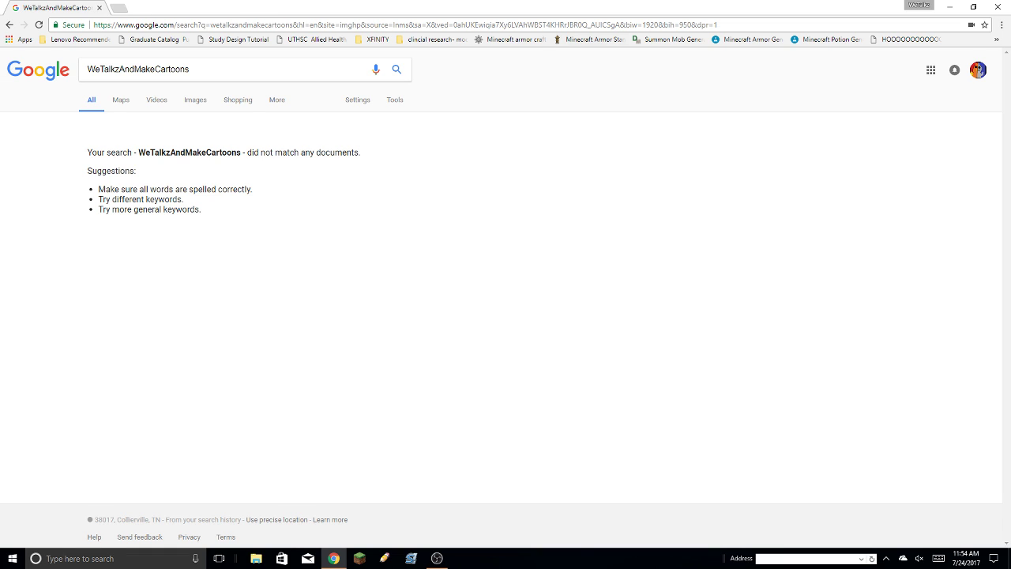
Step: Open the YouTube home page in a new browser tab and browse the recommended videos
key("ctrl+t")
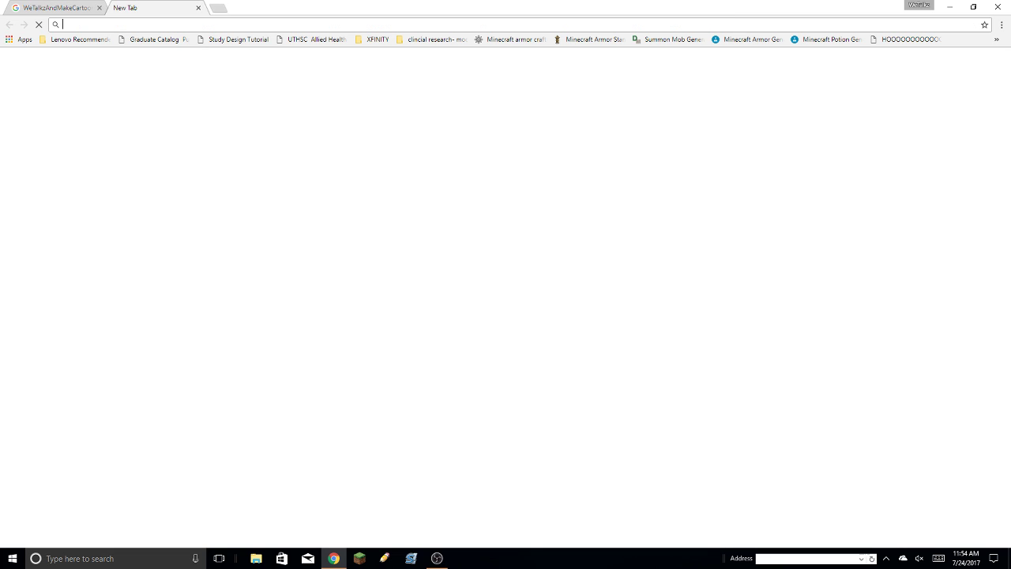
type("y")
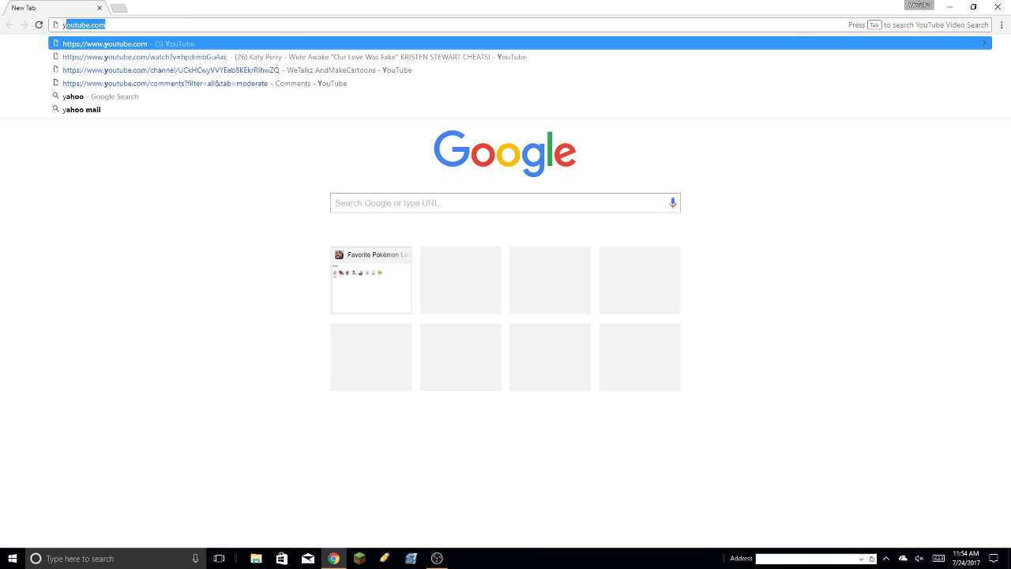
key("Return")
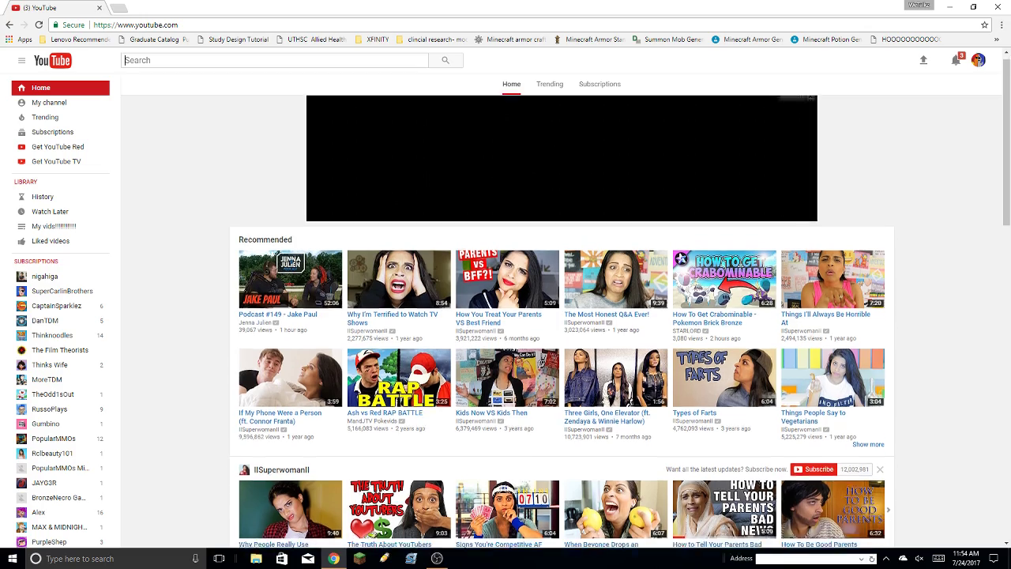
scroll(795, 323, "down", 8)
scroll(561, 316, "up", 3)
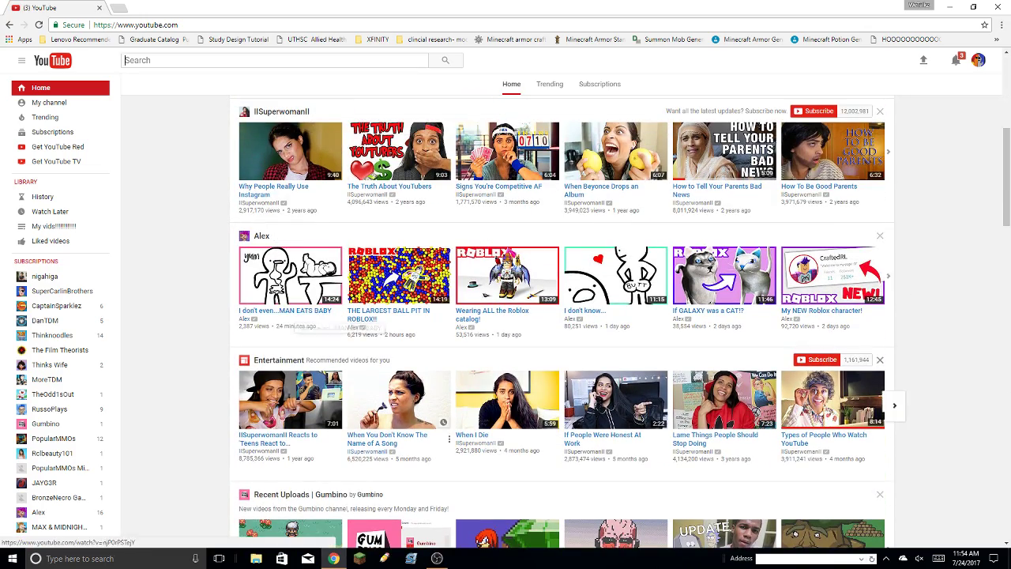
scroll(335, 316, "down", 2)
scroll(562, 316, "up", 3)
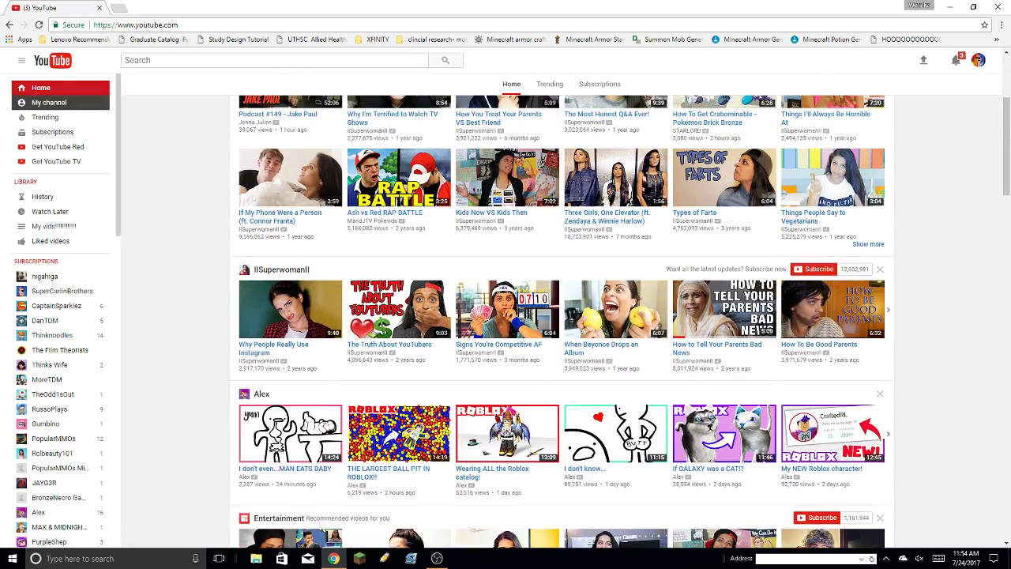
scroll(562, 316, "up", 1)
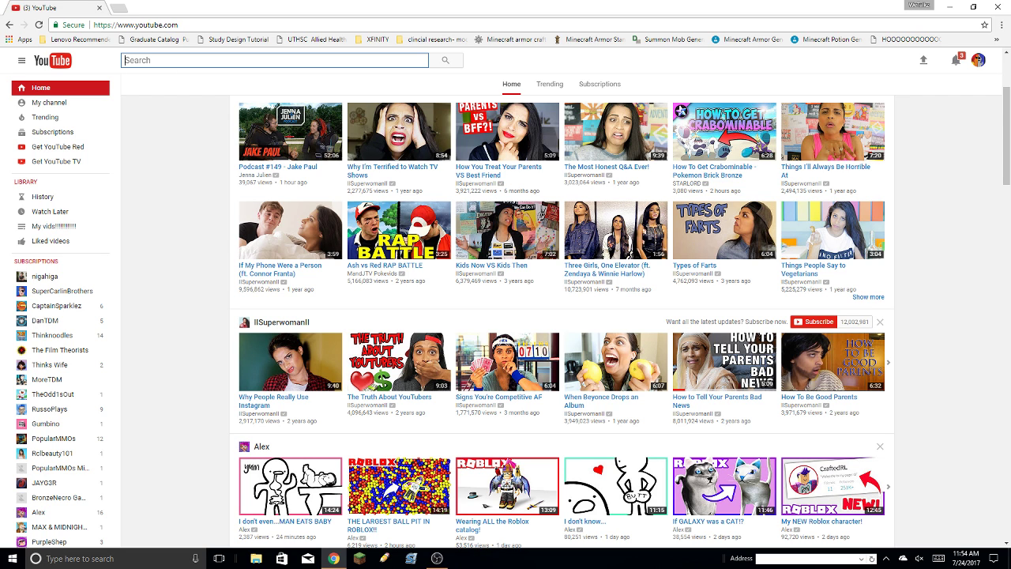
Step: Search YouTube for a first name, look at the results and clear the search text
type("gavin")
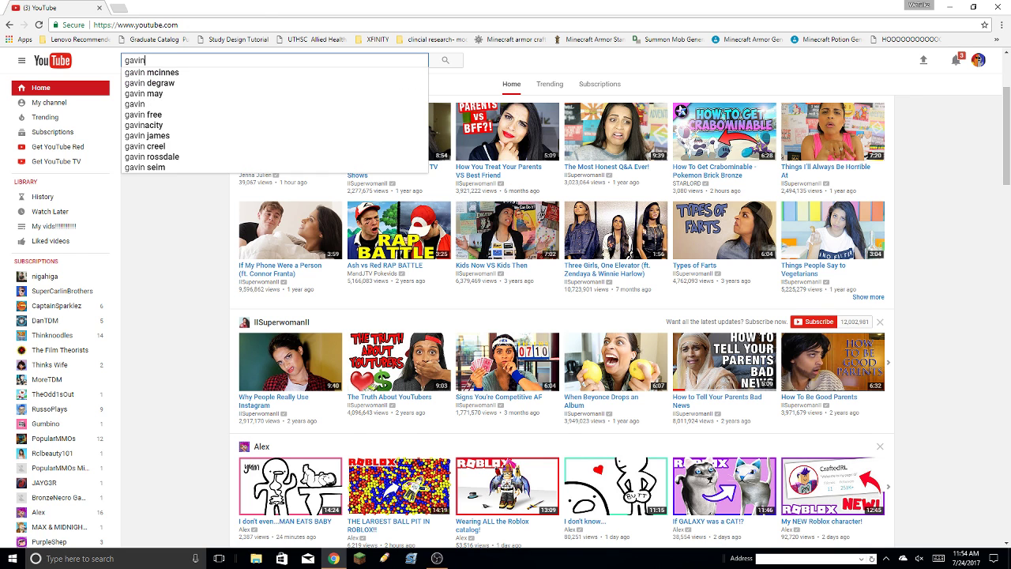
key("Return")
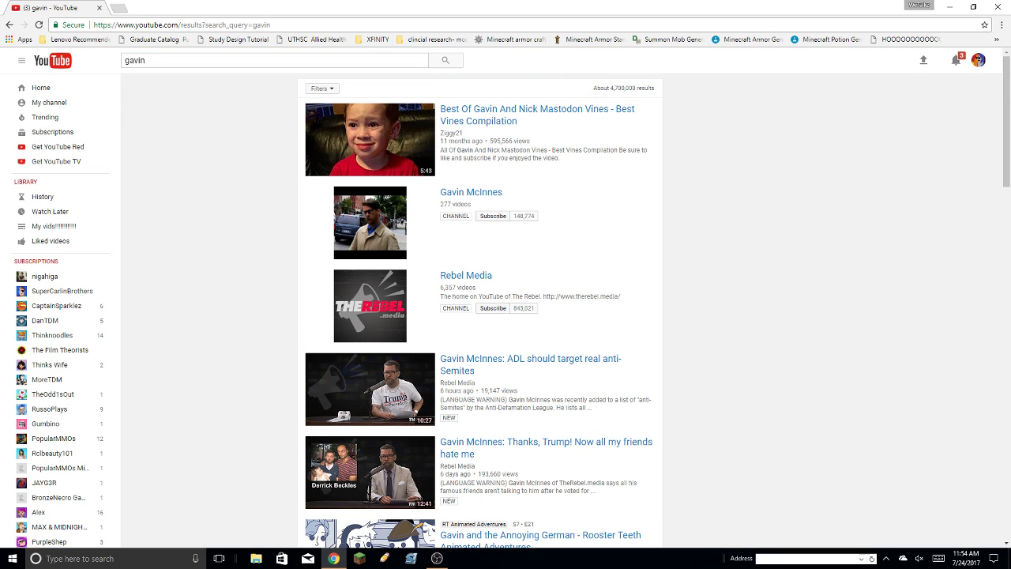
left_click_drag(147, 60, 121, 60)
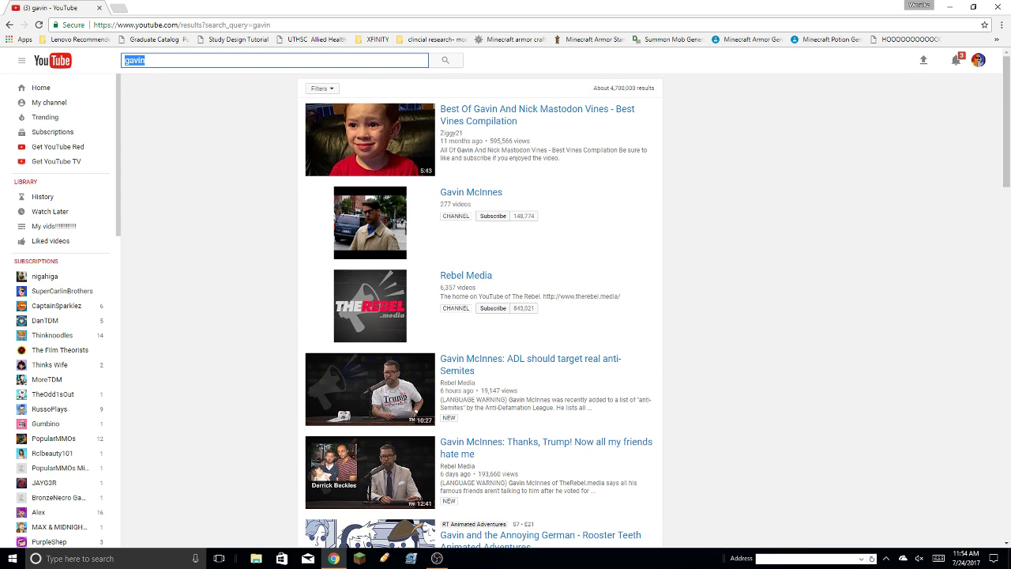
key("BackSpace")
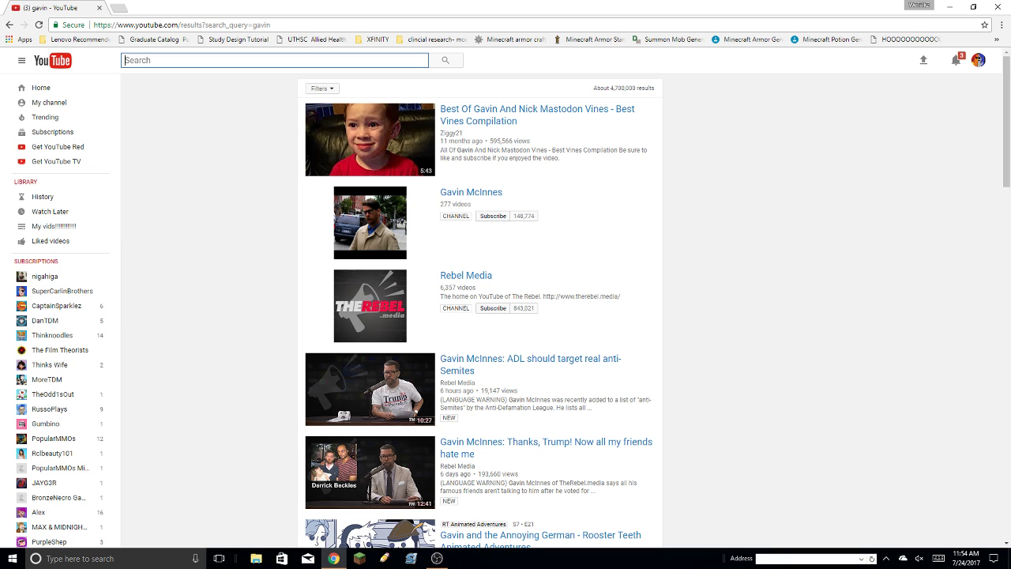
Step: Switch to Pencil2D and sketch a thin stick figure's head, body and legs near the canvas's lower-left corner with the Pencil tool
left_click(385, 558)
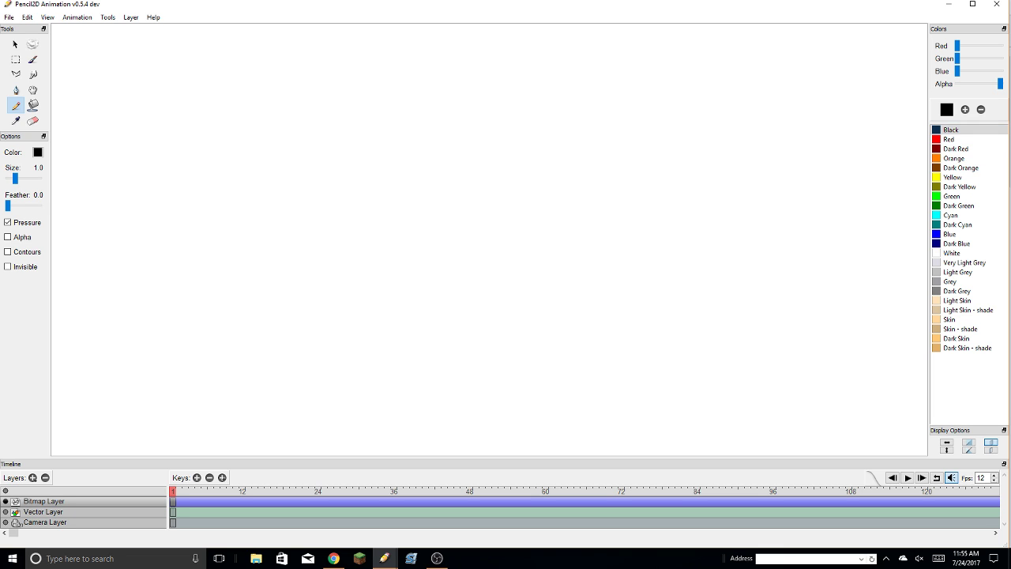
mouse_move(198, 277)
left_mouse_down()
mouse_move(172, 280)
mouse_move(165, 304)
mouse_move(177, 316)
mouse_move(220, 299)
left_mouse_up()
mouse_move(188, 319)
left_mouse_down()
mouse_move(185, 384)
mouse_move(211, 455)
left_mouse_up()
left_click_drag(186, 385, 160, 457)
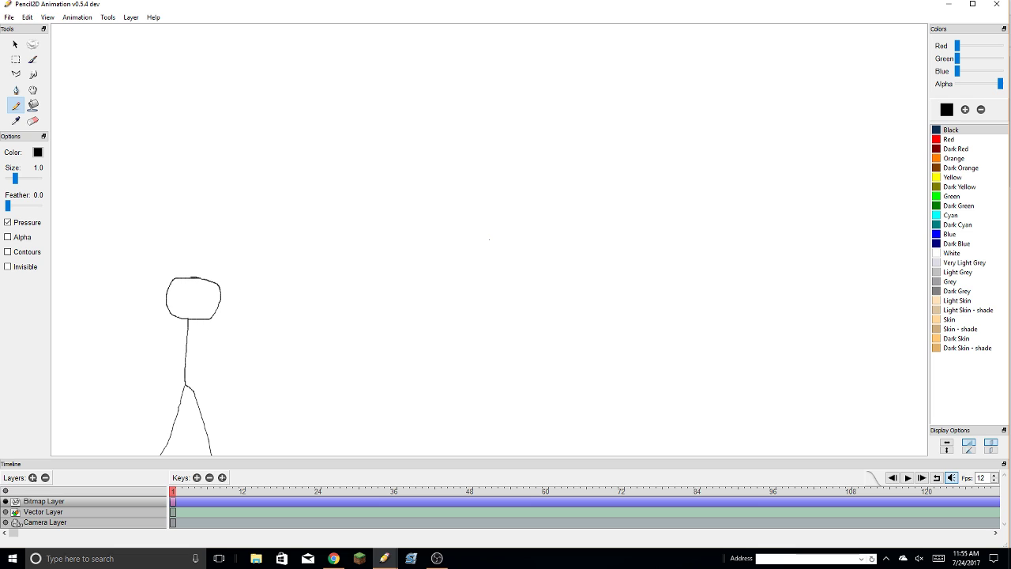
Step: With the Brush tool, add two arms, thicken the stick figure's legs, body and head, and draw eyes and a mouth
left_click(33, 59)
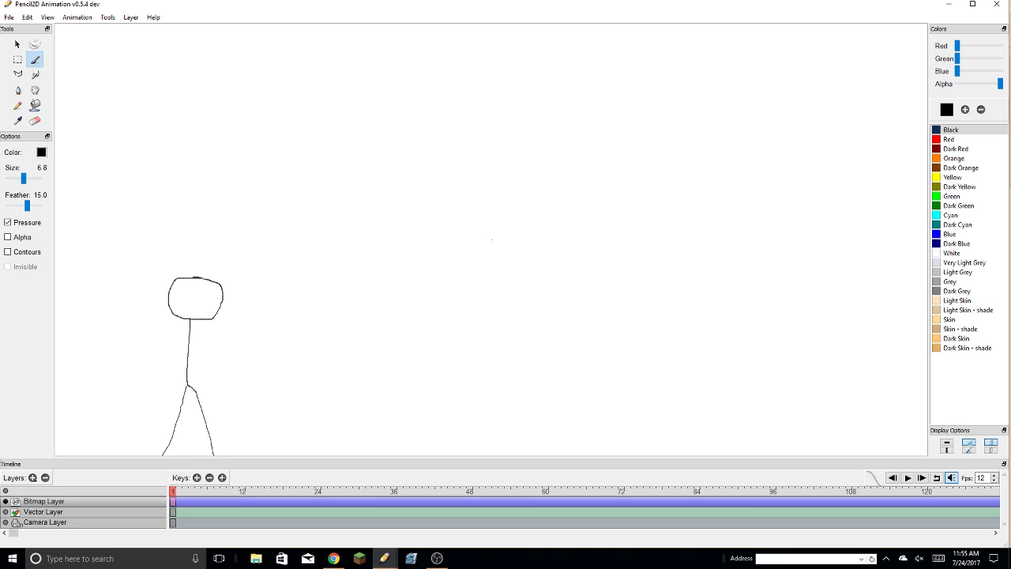
mouse_move(191, 342)
left_mouse_down()
mouse_move(216, 344)
mouse_move(254, 316)
left_mouse_up()
mouse_move(197, 341)
left_mouse_down()
mouse_move(170, 347)
mouse_move(153, 388)
left_mouse_up()
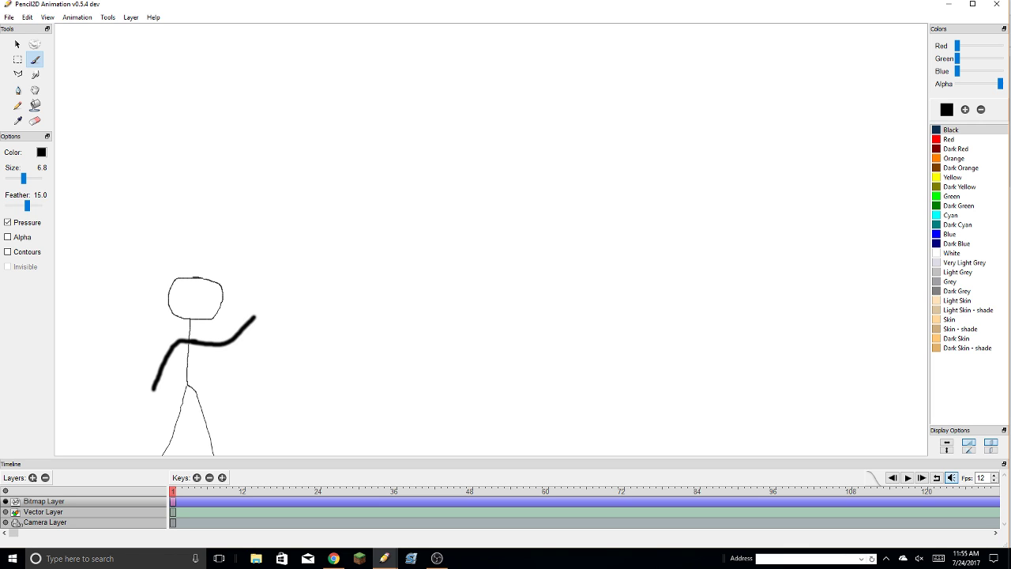
mouse_move(162, 454)
left_mouse_down()
mouse_move(188, 384)
mouse_move(211, 454)
left_mouse_up()
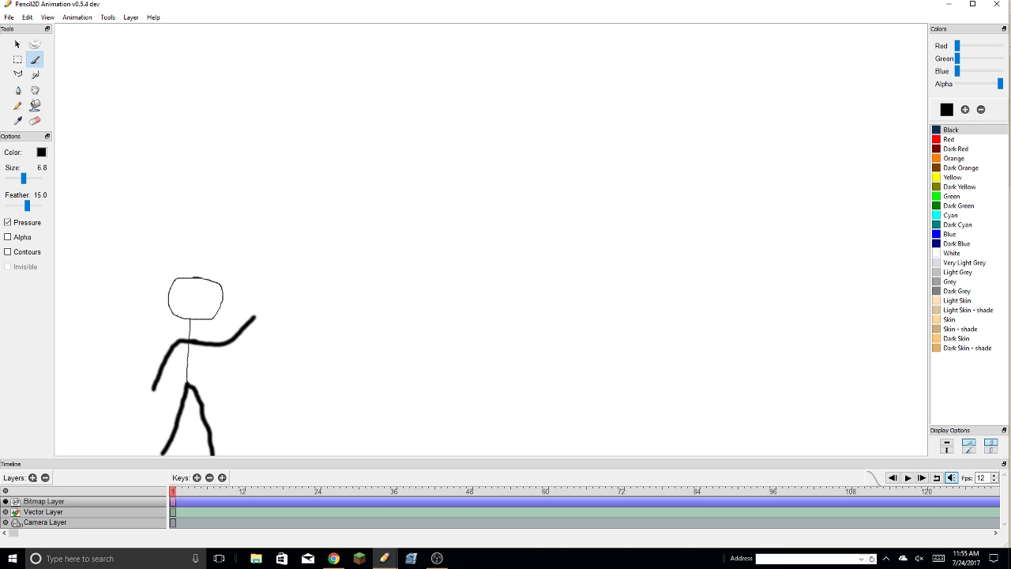
mouse_move(188, 384)
left_mouse_down()
mouse_move(190, 310)
mouse_move(171, 313)
mouse_move(170, 284)
mouse_move(216, 278)
mouse_move(221, 313)
mouse_move(191, 320)
left_mouse_up()
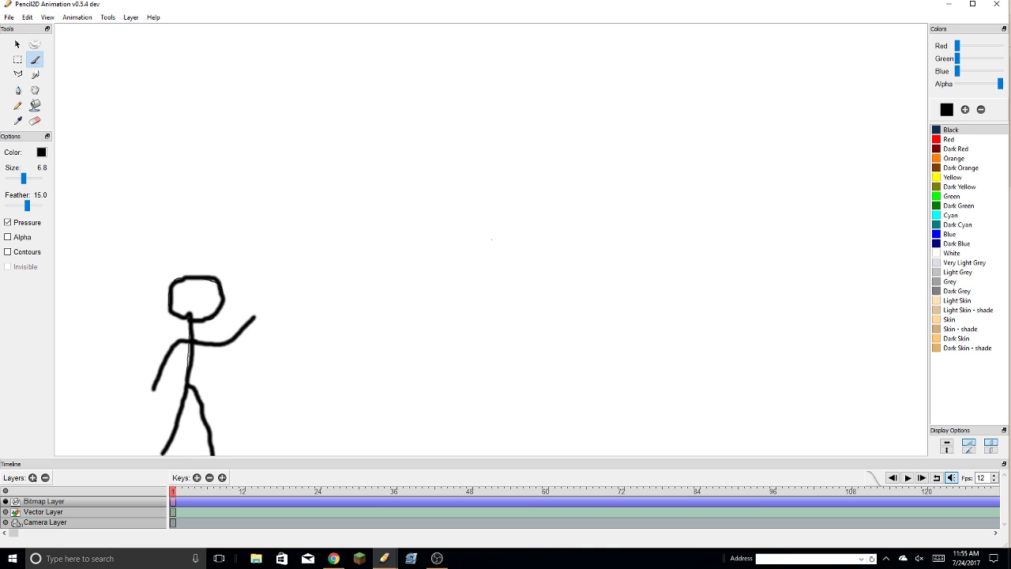
mouse_move(186, 288)
left_mouse_down()
mouse_move(187, 303)
mouse_move(204, 312)
left_mouse_up()
Step: Add a new sound layer with the default name and bring it into view in the timeline
mouse_move(13, 533)
left_mouse_down()
mouse_move(239, 532)
mouse_move(14, 532)
left_mouse_up()
left_click(131, 17)
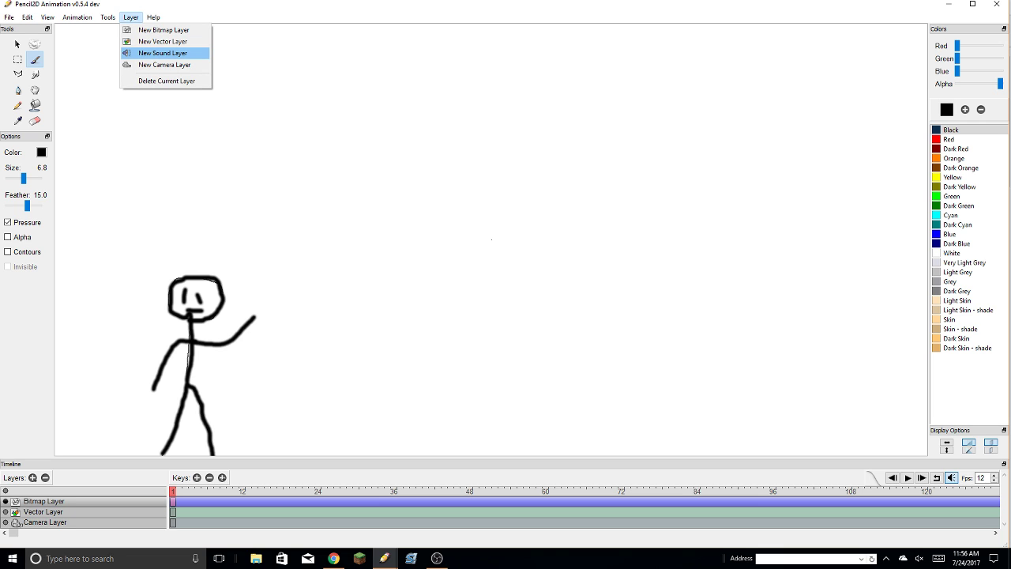
key("Return")
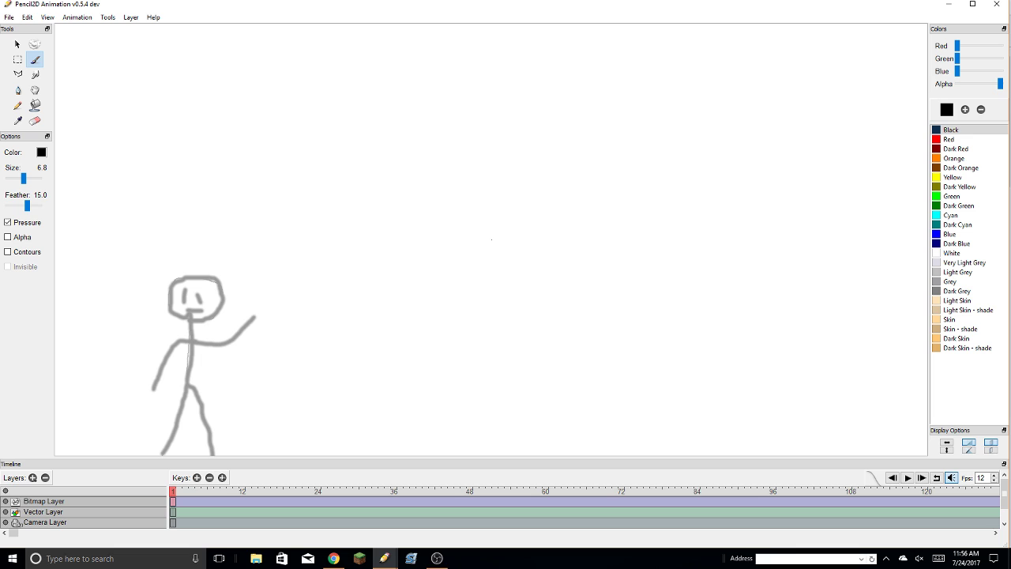
left_click_drag(1004, 493, 1003, 504)
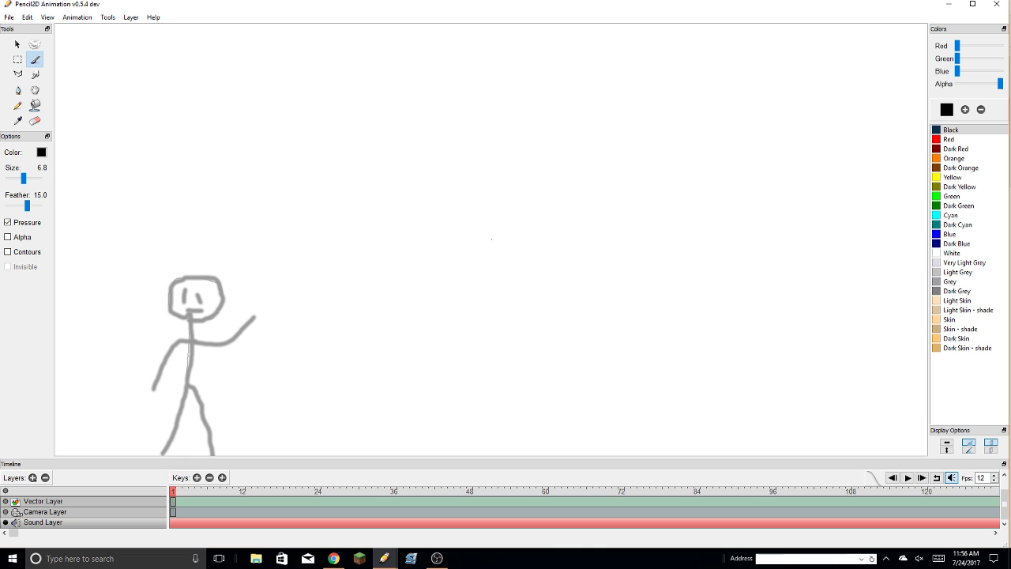
Step: View the camera layer and the vector layer, and make the bitmap layer the active one
left_click(45, 511)
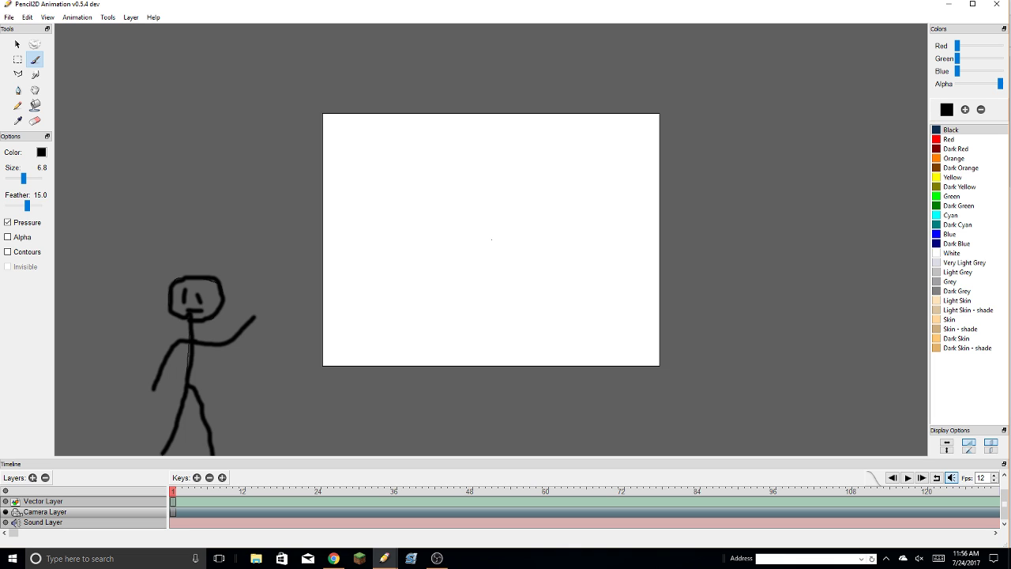
left_click_drag(1004, 503, 1004, 493)
left_click(43, 511)
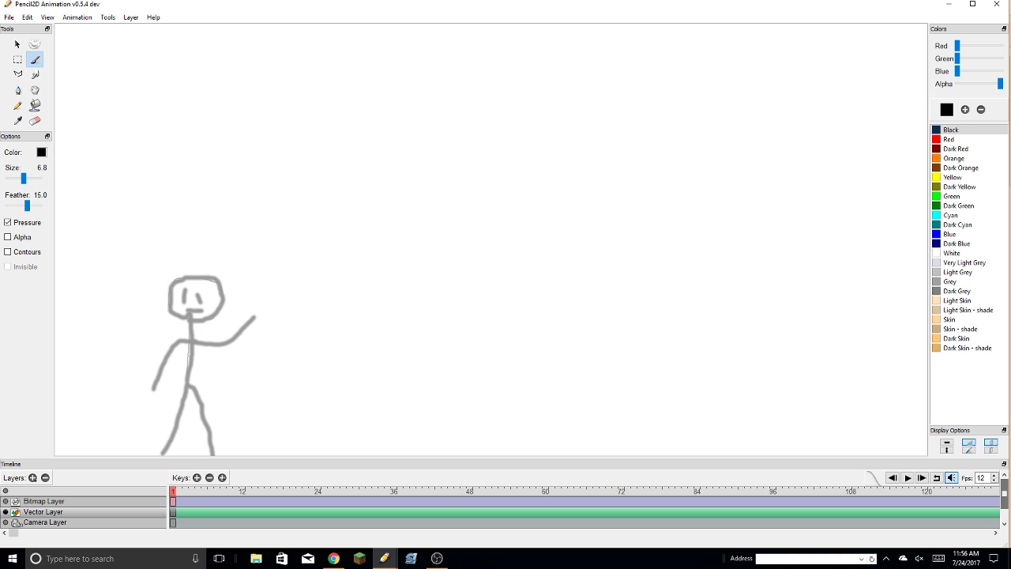
left_click(43, 500)
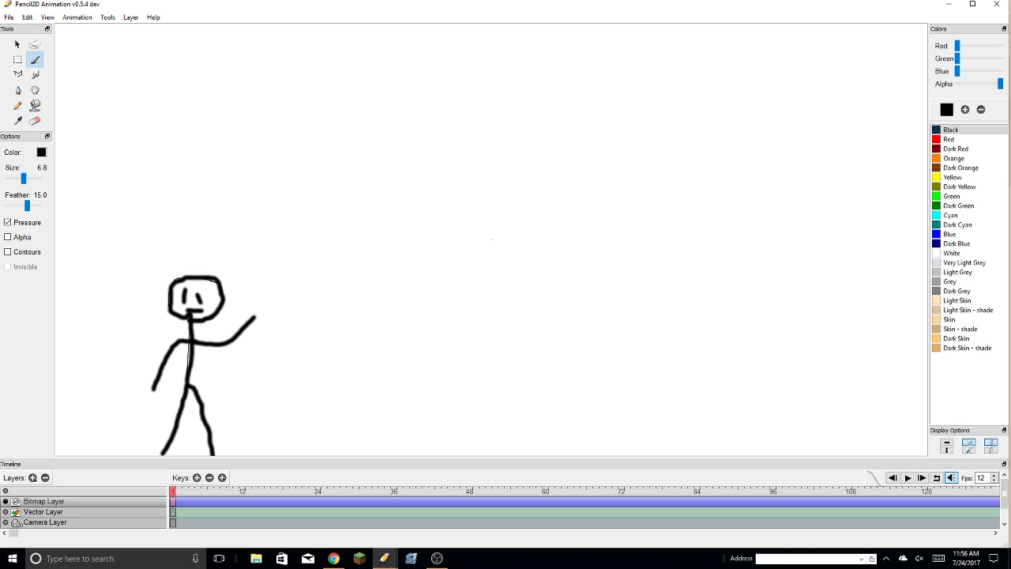
Step: Play the animation and add a bitmap keyframe at frame 2
left_click(907, 477)
left_click(179, 490)
left_click(197, 477)
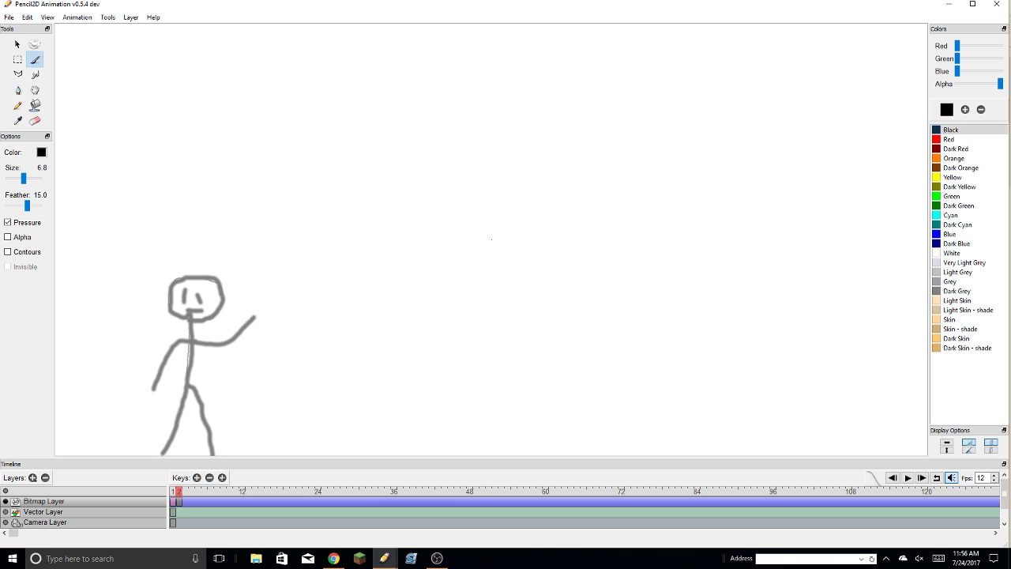
Step: Brush a black stick figure with arms stretched out horizontally on frame 2, just right of the first frame's figure
mouse_move(295, 281)
left_mouse_down()
mouse_move(278, 309)
mouse_move(309, 298)
mouse_move(284, 282)
mouse_move(274, 371)
mouse_move(246, 455)
left_mouse_up()
left_click_drag(275, 373, 291, 455)
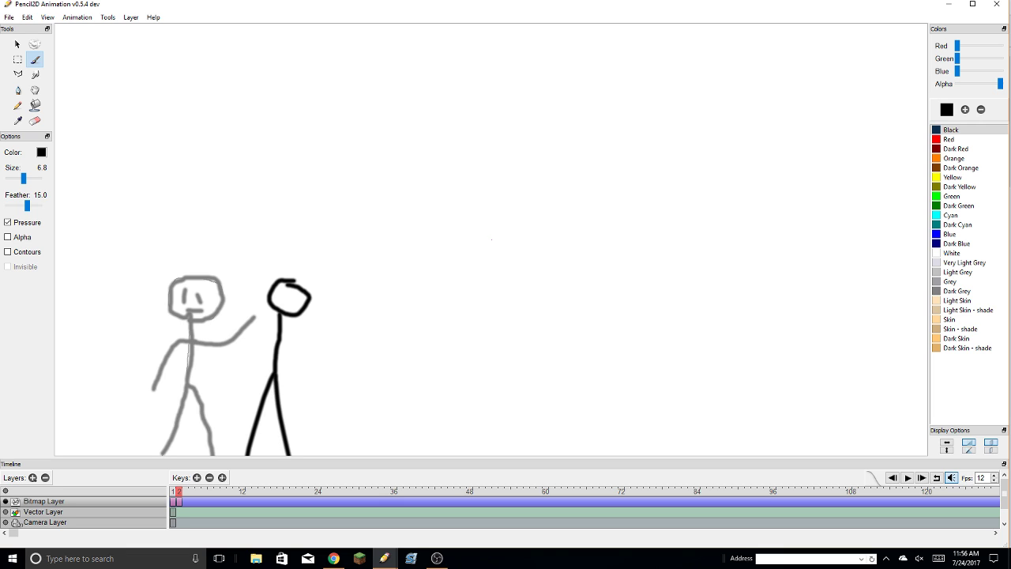
mouse_move(279, 341)
left_mouse_down()
mouse_move(327, 341)
mouse_move(188, 338)
left_mouse_up()
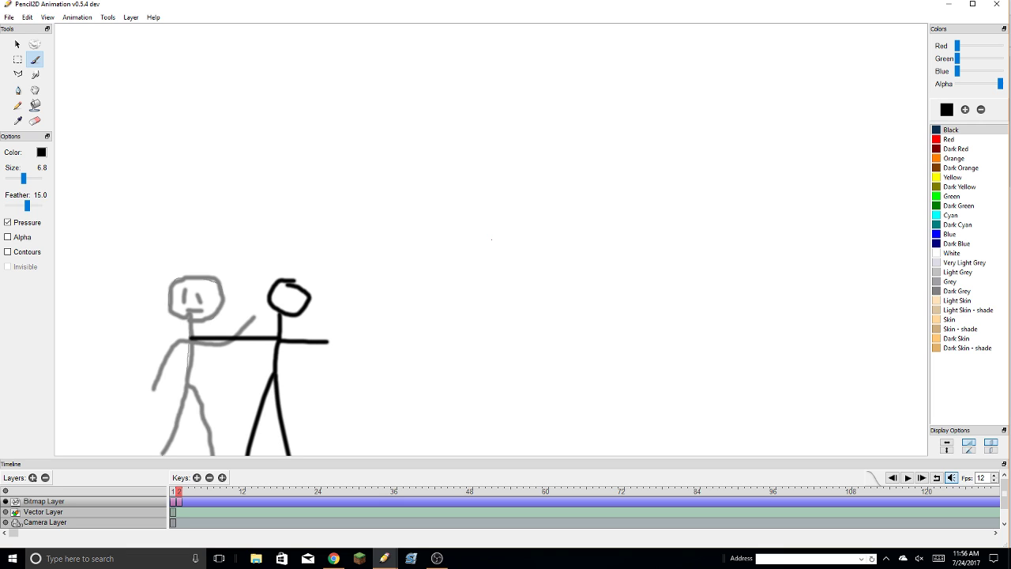
Step: Add a bitmap keyframe at frame 3 and brush two diagonal motion lines rising to the right of the previous figure's head
key("Return")
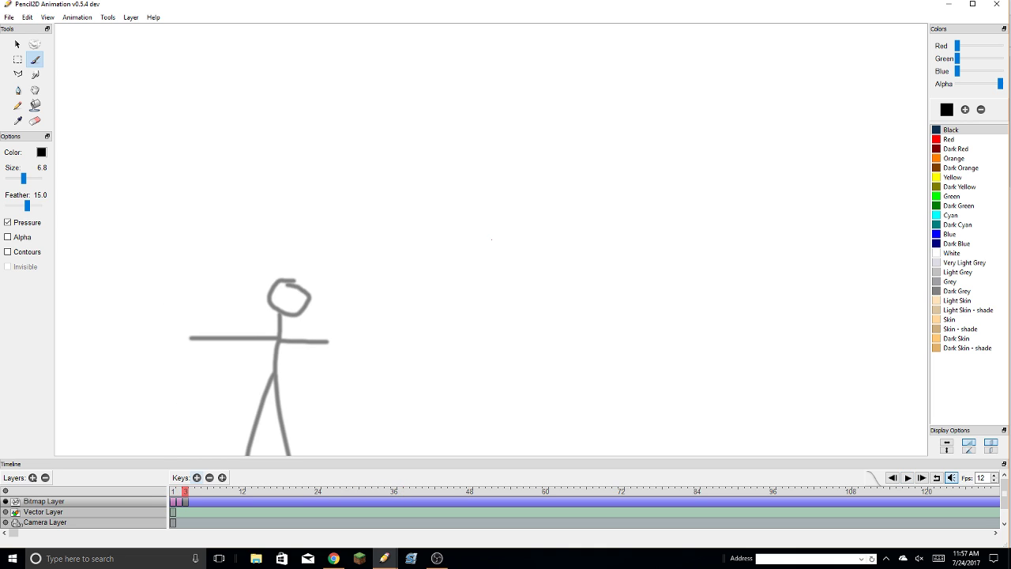
left_click_drag(325, 281, 431, 213)
left_click_drag(363, 283, 460, 237)
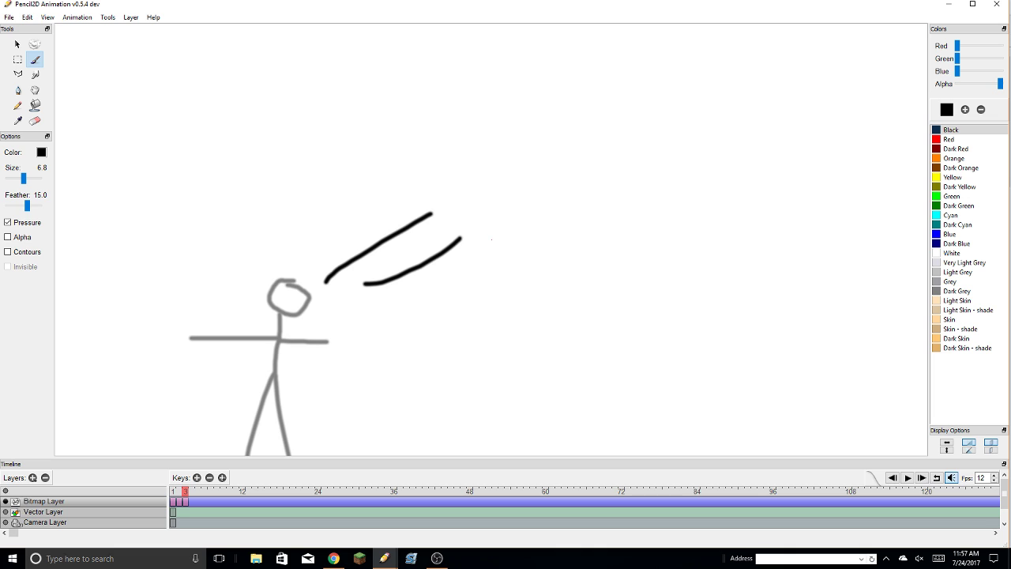
Step: Brush a leaping stick figure with head, body, two legs, two arms and a face above the motion lines on frame 3
mouse_move(591, 74)
left_mouse_down()
mouse_move(527, 115)
mouse_move(594, 86)
mouse_move(559, 72)
left_mouse_up()
mouse_move(540, 124)
left_mouse_down()
mouse_move(528, 200)
mouse_move(541, 198)
mouse_move(548, 218)
mouse_move(541, 298)
left_mouse_up()
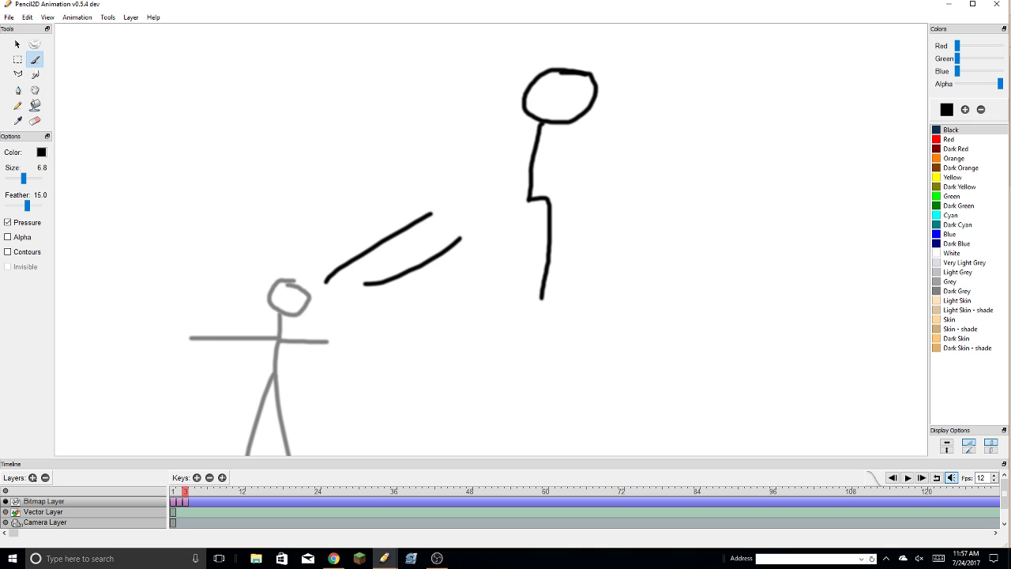
mouse_move(529, 199)
left_mouse_down()
mouse_move(501, 200)
mouse_move(456, 165)
left_mouse_up()
mouse_move(539, 150)
left_mouse_down()
mouse_move(604, 134)
mouse_move(620, 116)
left_mouse_up()
left_click_drag(533, 149, 464, 152)
mouse_move(546, 85)
left_mouse_down()
mouse_move(565, 105)
mouse_move(557, 112)
left_mouse_up()
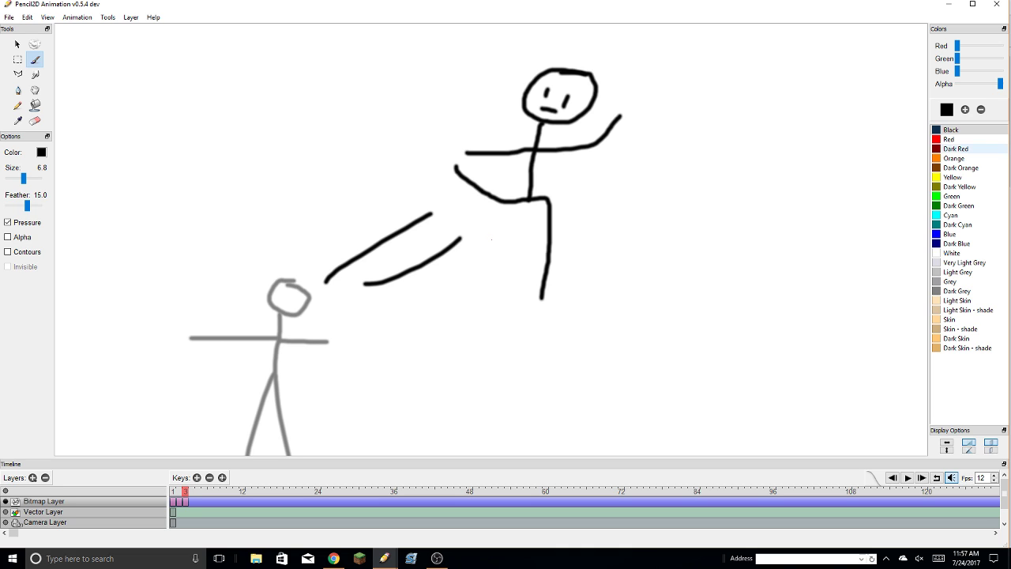
Step: Draw an orange ball outline to the right of the leaping figure and fill it with orange
left_click(955, 158)
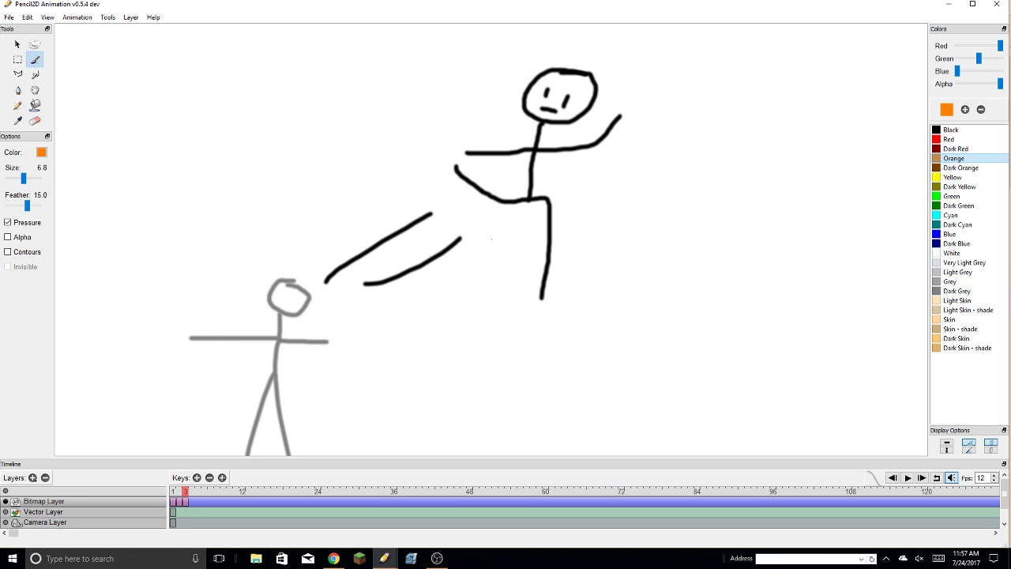
mouse_move(730, 95)
left_mouse_down()
mouse_move(662, 106)
mouse_move(742, 161)
mouse_move(706, 92)
left_mouse_up()
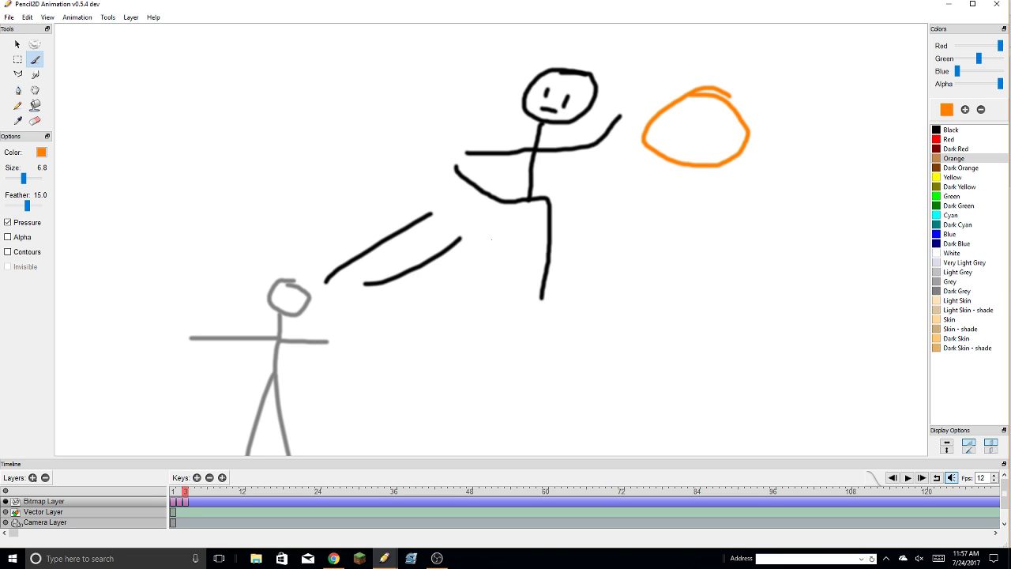
left_click(35, 105)
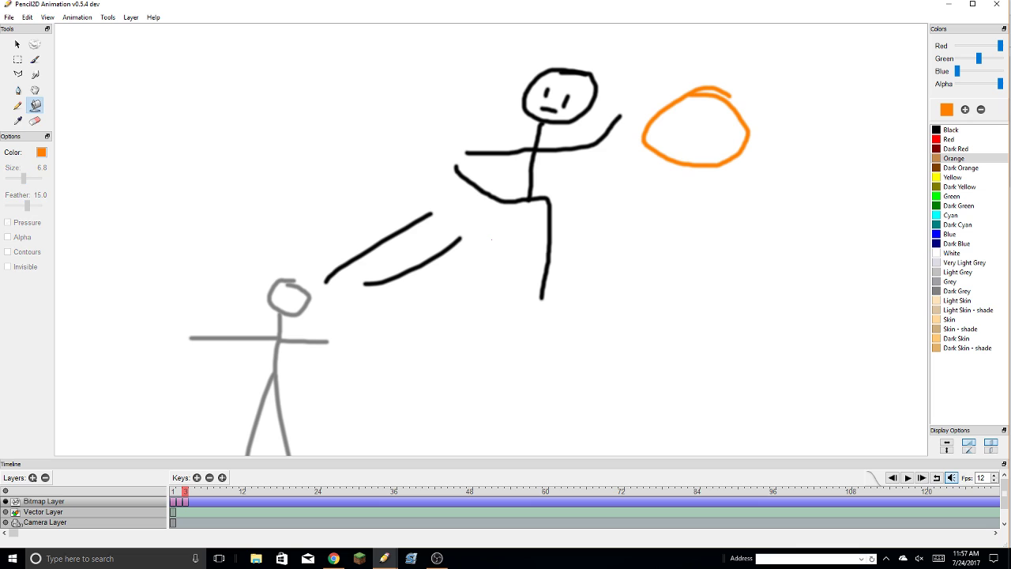
left_click(695, 130)
Step: Brush a black flat-topped outline along the canvas's lower-right edge on frame 3
left_click(950, 130)
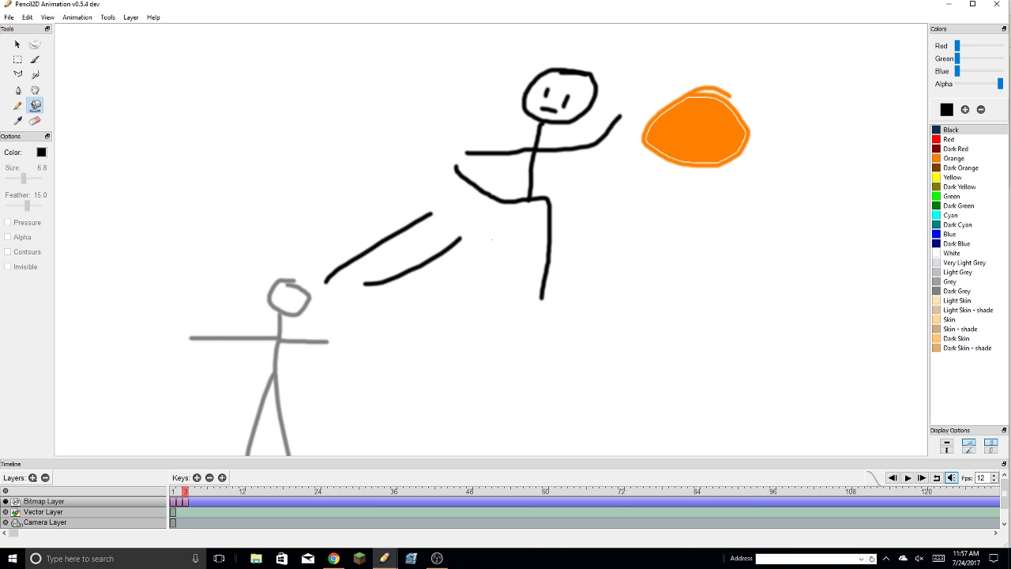
left_click(35, 60)
mouse_move(787, 454)
left_mouse_down()
mouse_move(799, 436)
mouse_move(927, 443)
left_mouse_up()
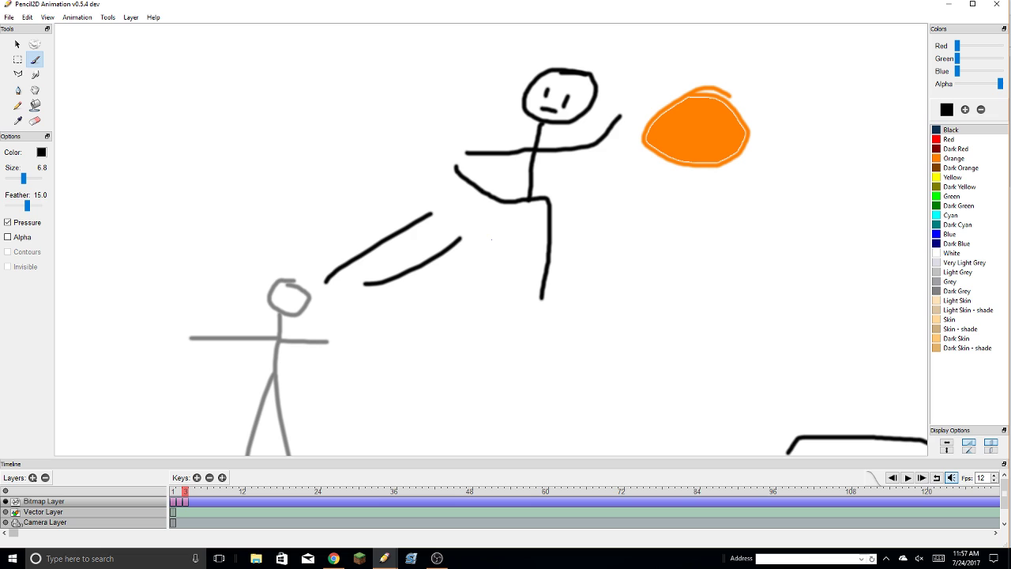
Step: Play the animation and lower its frame rate to 7 fps
left_click(908, 477)
key("Return")
scroll(982, 477, "down", 7)
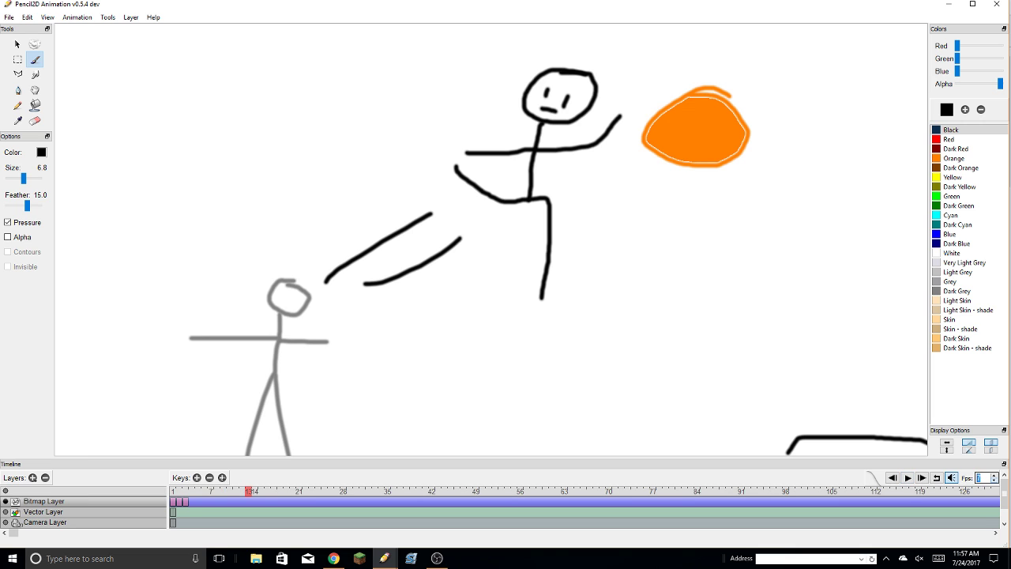
Step: Lower the frame rate to 1 fps and play the animation from the first frame
scroll(984, 477, "down", 4)
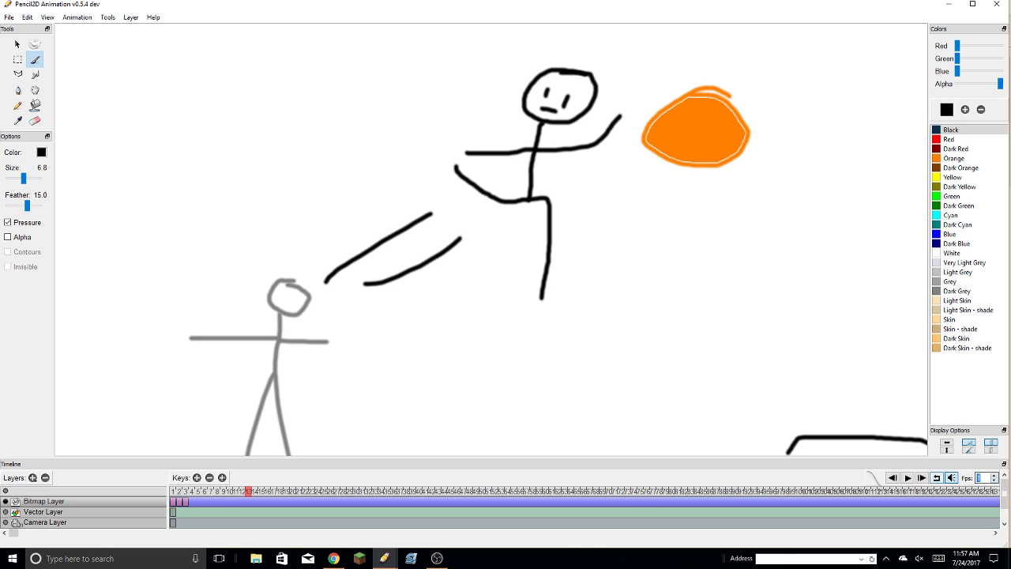
key("Return")
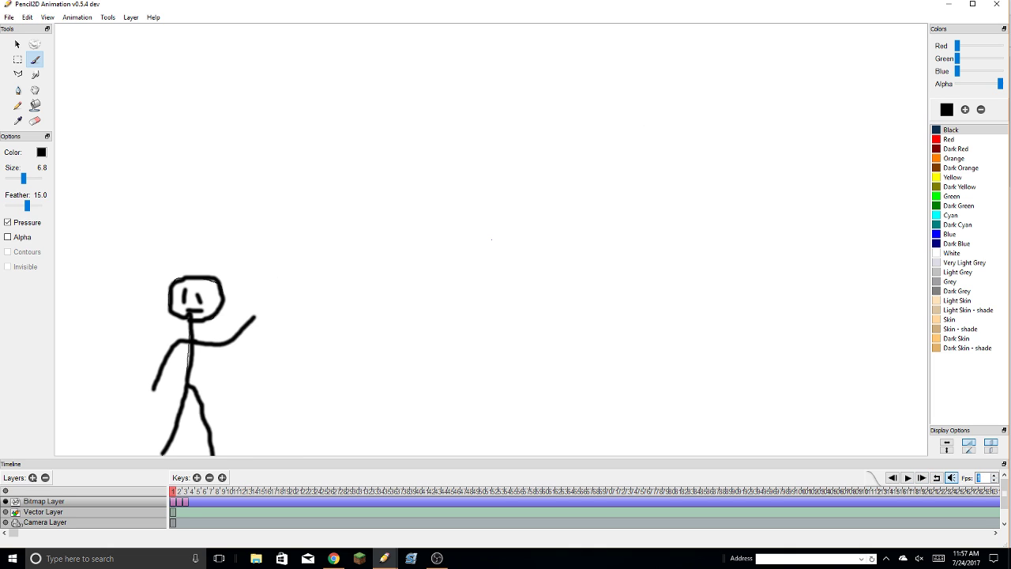
key("Return")
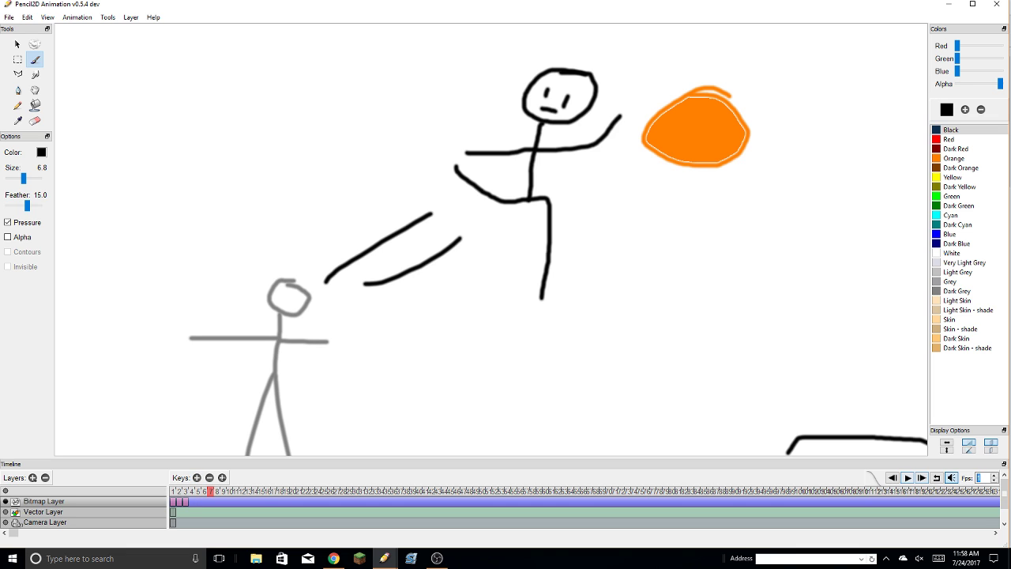
Step: Raise the animation's frame rate to 3 fps
left_click(994, 474)
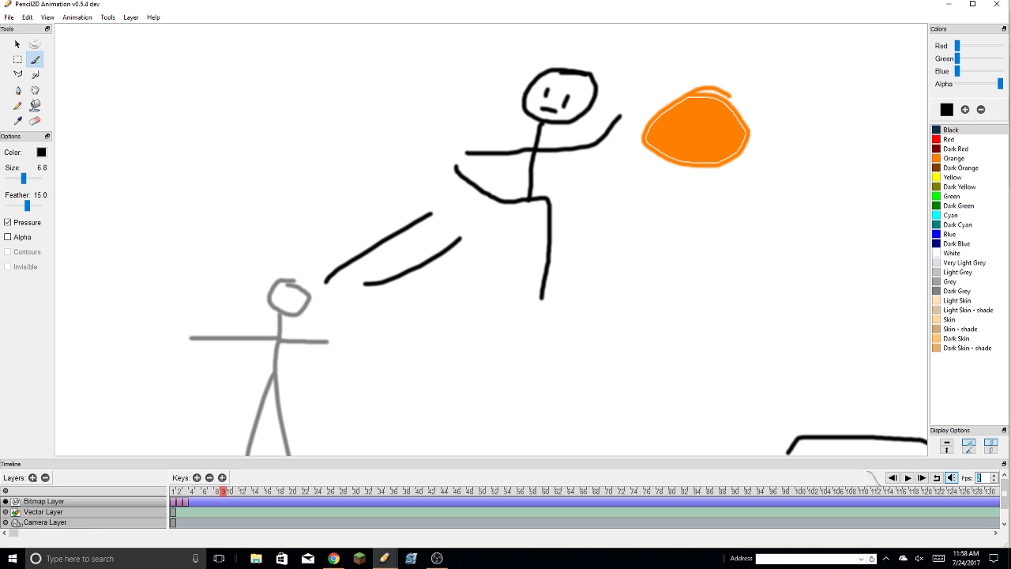
left_click(993, 474)
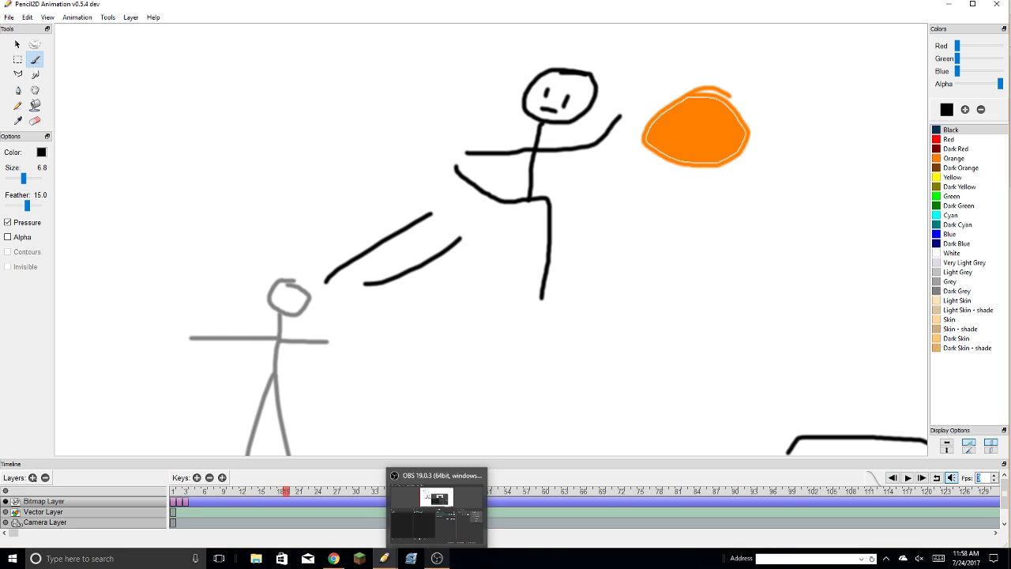
left_click(437, 558)
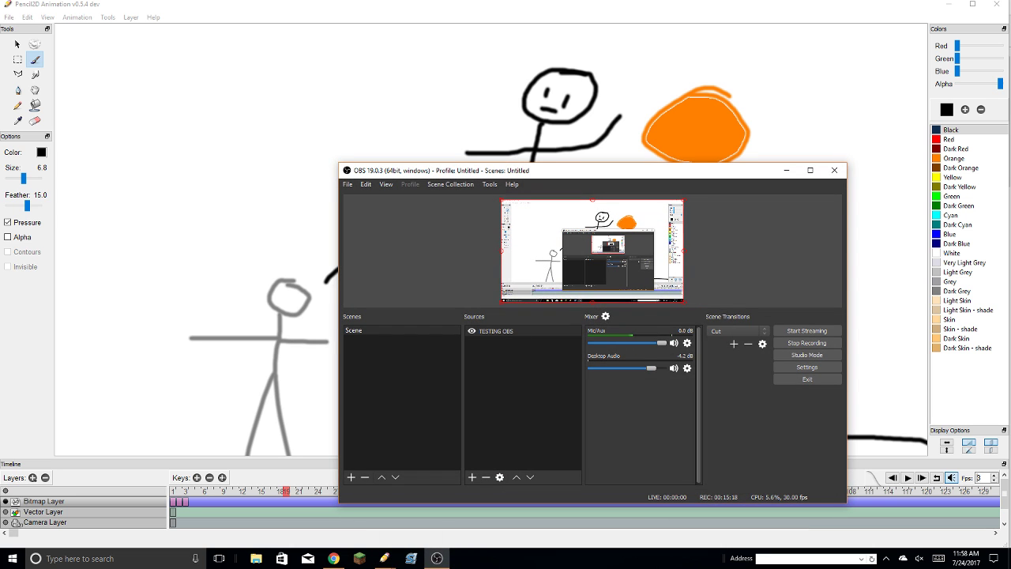